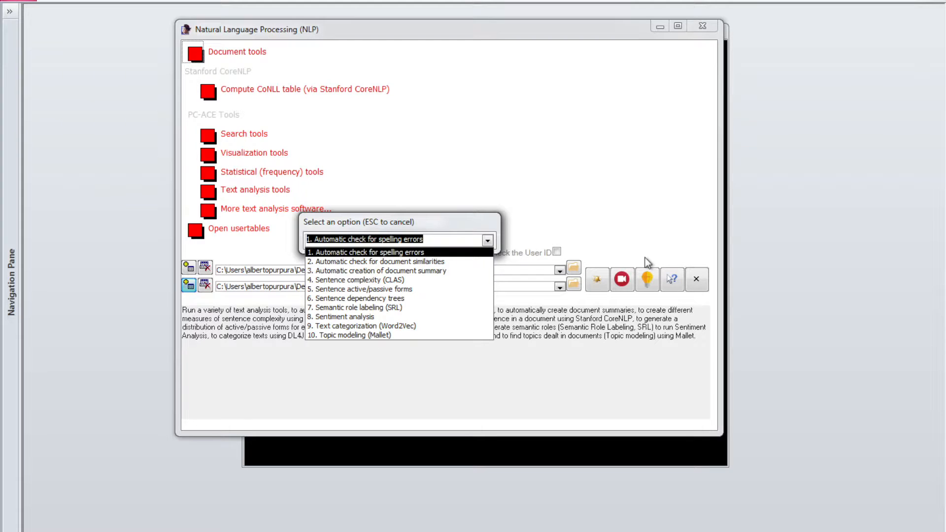
- Run the automatic check for document similarities on the set1 folder, outputting the results to the Output folder
key("Escape")
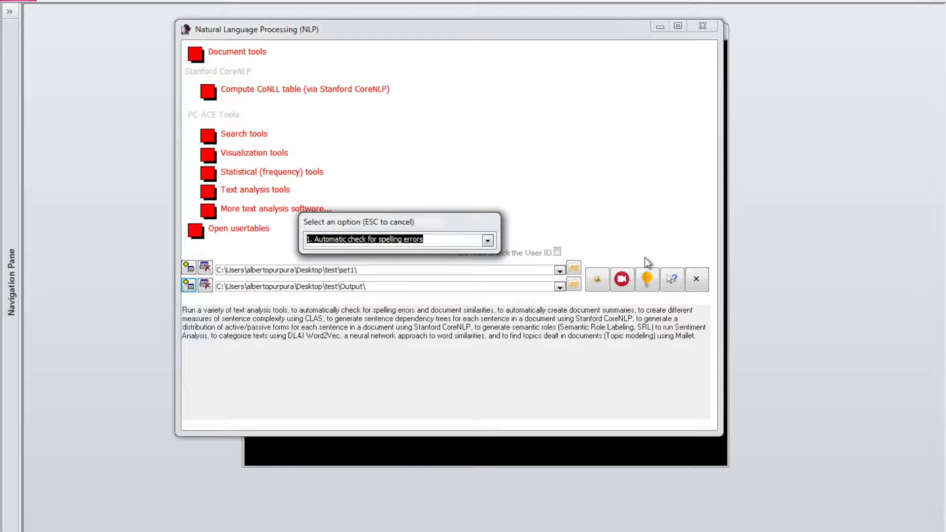
left_click(487, 241)
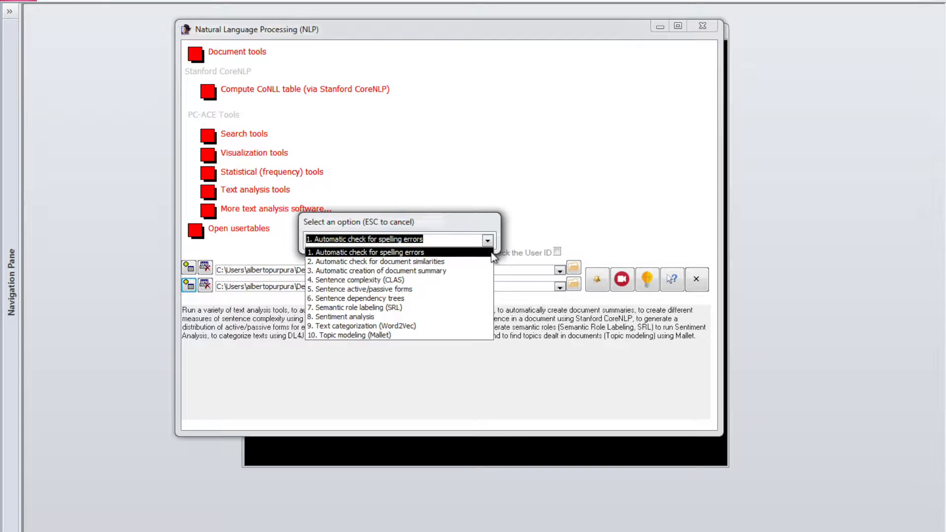
left_click(424, 262)
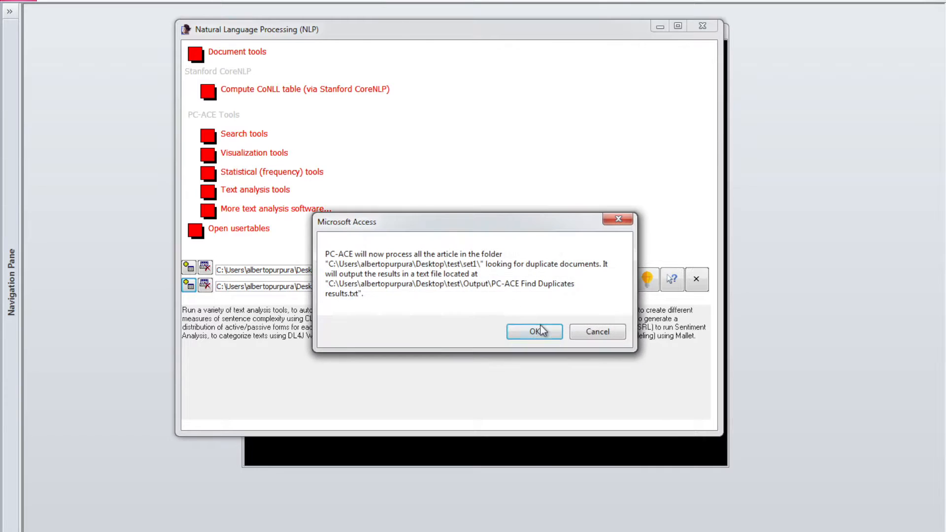
left_click(541, 331)
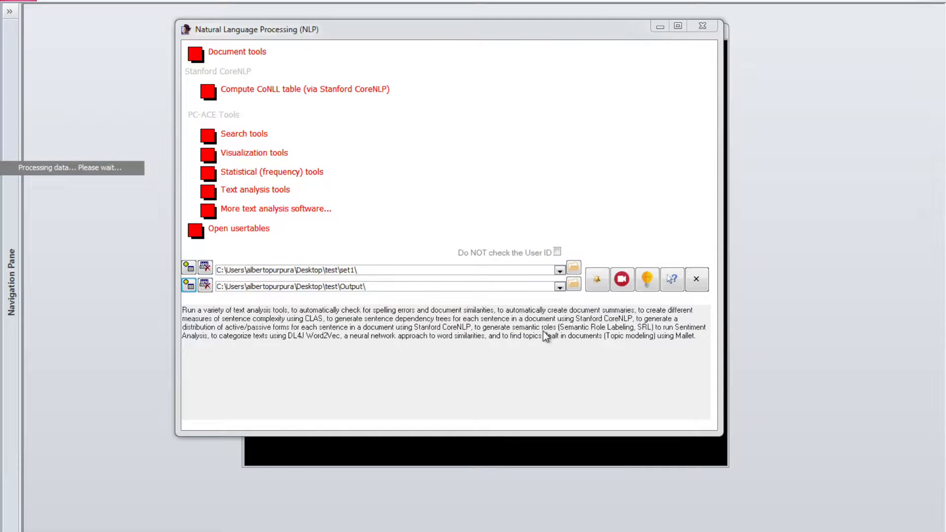
key("Return")
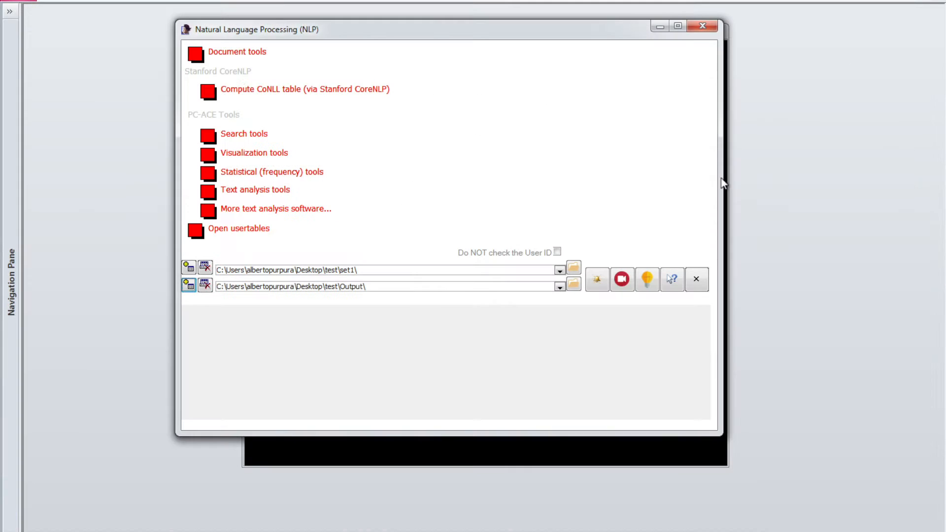
- Run the sentence active/passive forms analysis on "Bainbridge Search Light_10-02-1903_1_1 - Copy.txt" and open the output in Excel
left_click(261, 190)
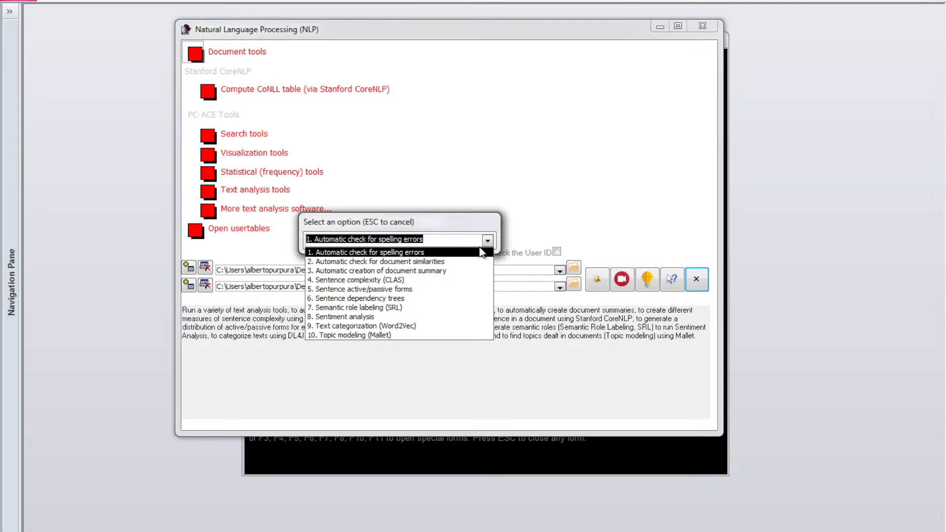
left_click(413, 290)
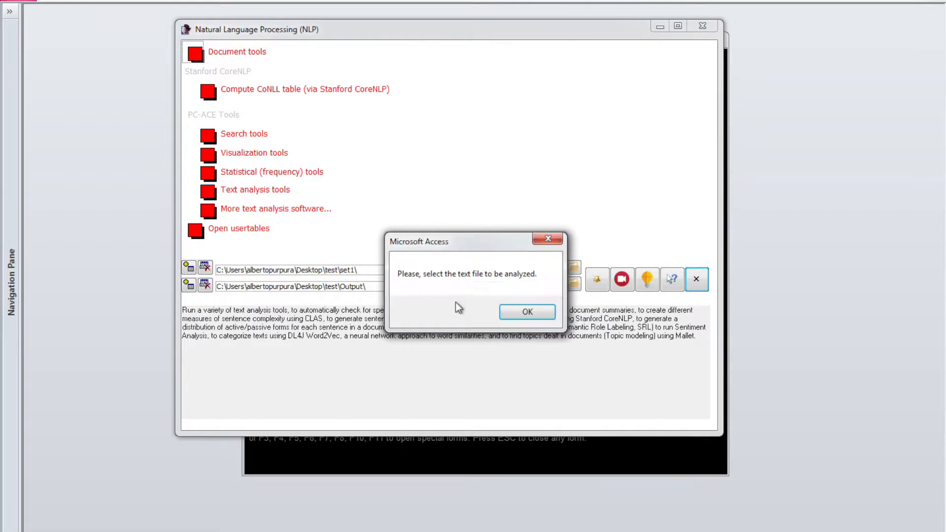
left_click(536, 315)
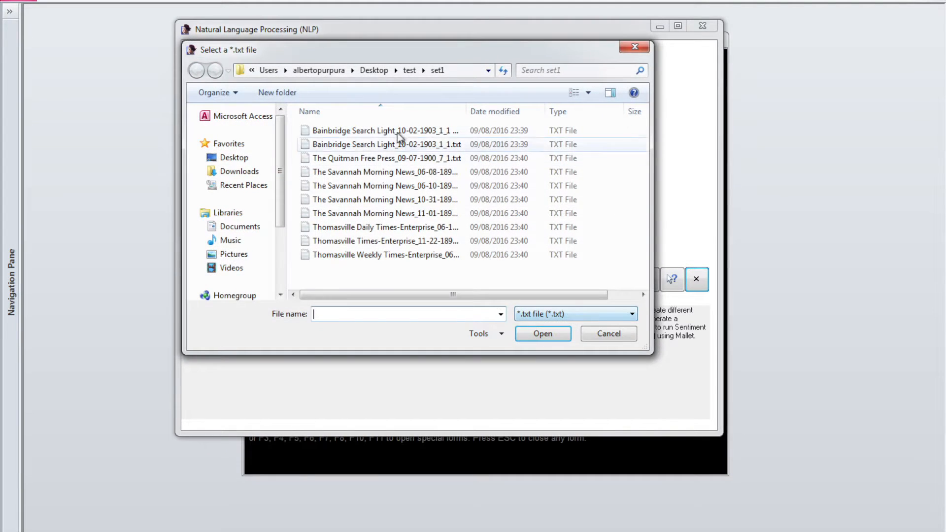
double_click(396, 130)
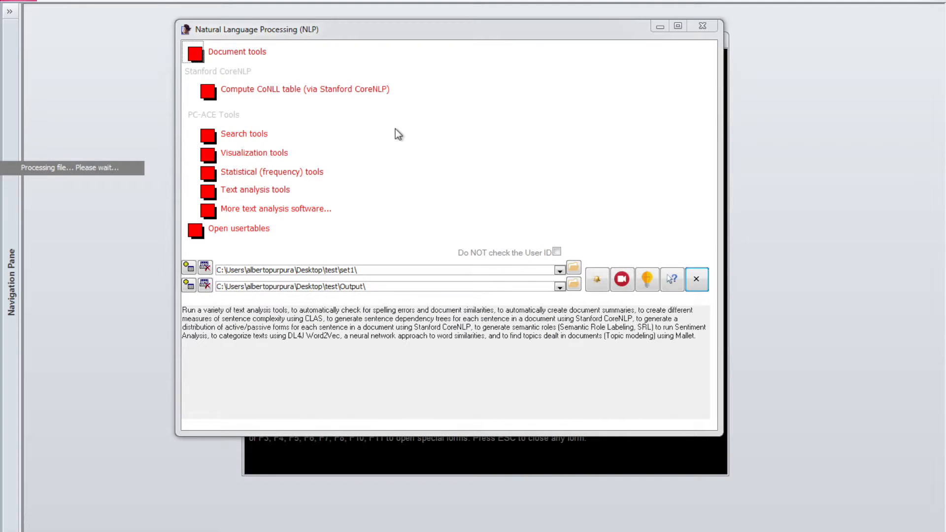
key("Return")
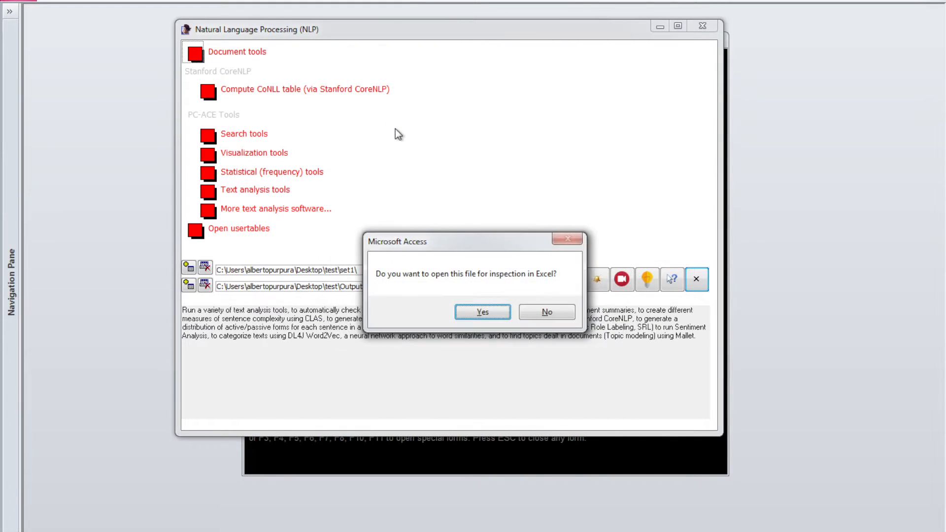
key("Return")
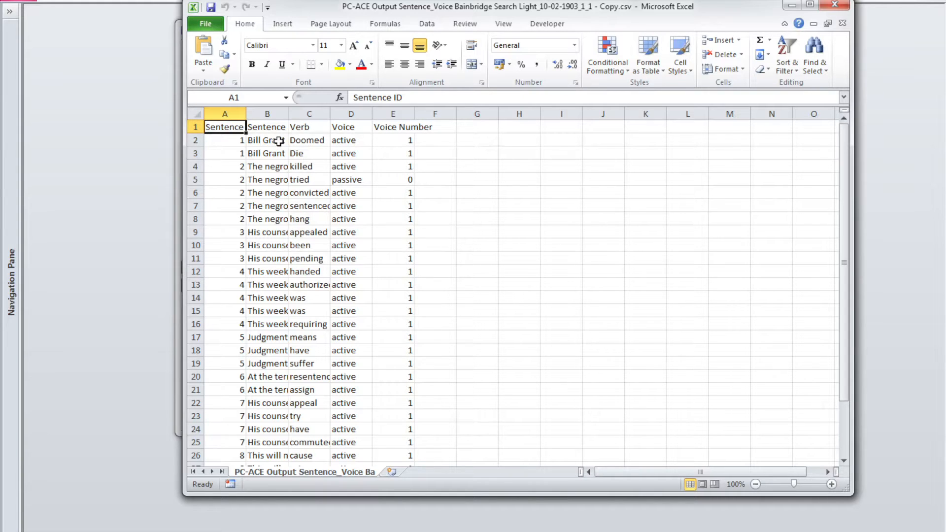
- Close the sentence voice spreadsheet and import the output file as a usertable
left_click(841, 5)
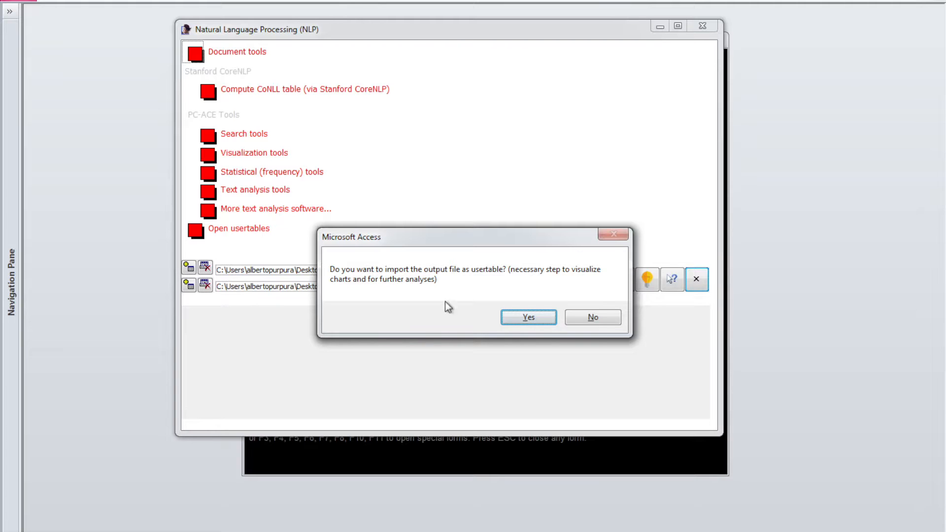
left_click(528, 318)
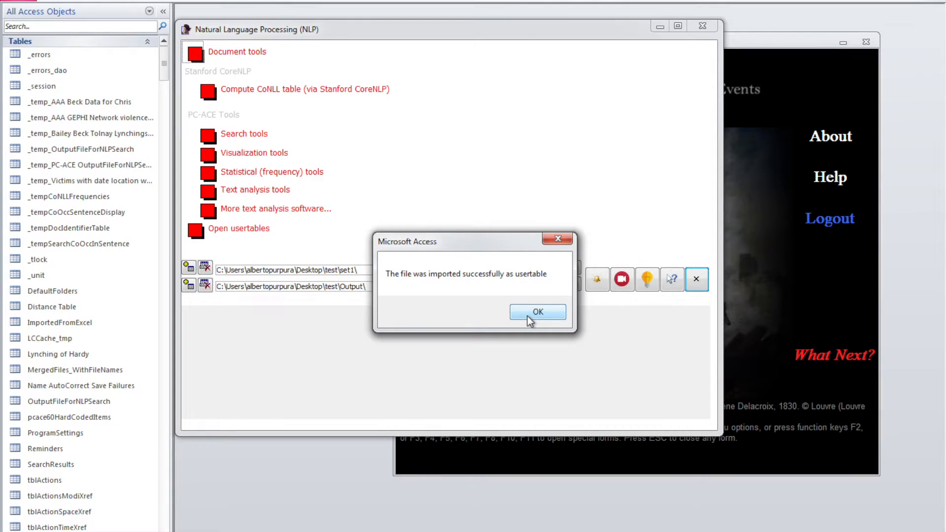
left_click(527, 316)
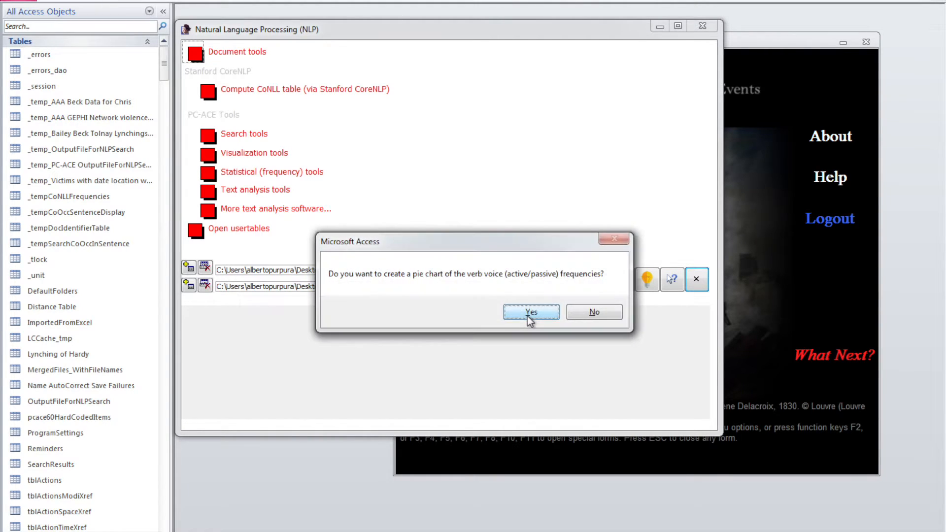
- Create a pie chart of the active/passive verb voice frequencies, overwriting the existing file, inspect its slices and close it
left_click(530, 315)
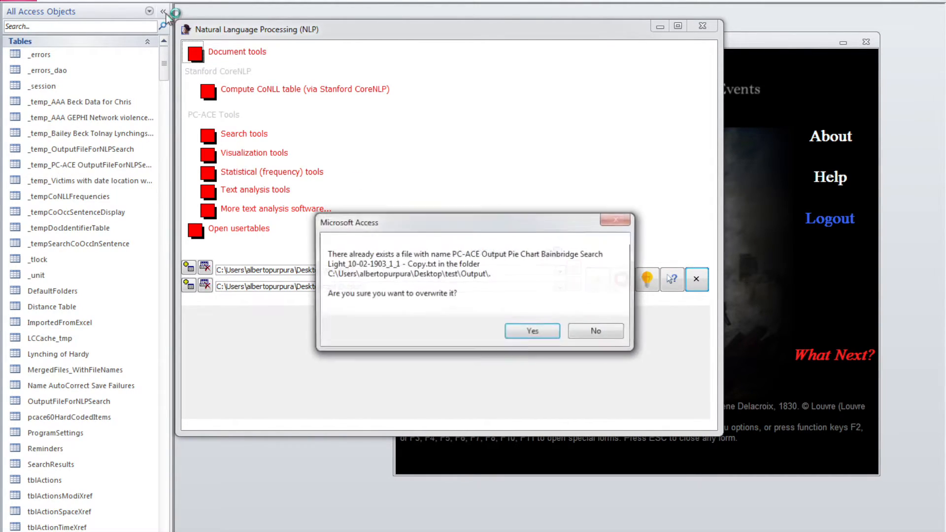
left_click(547, 331)
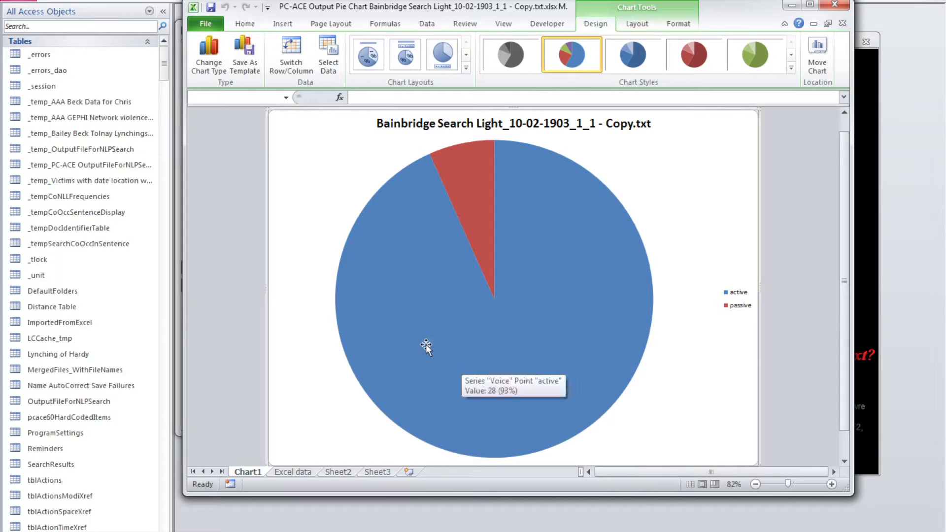
mouse_move(484, 182)
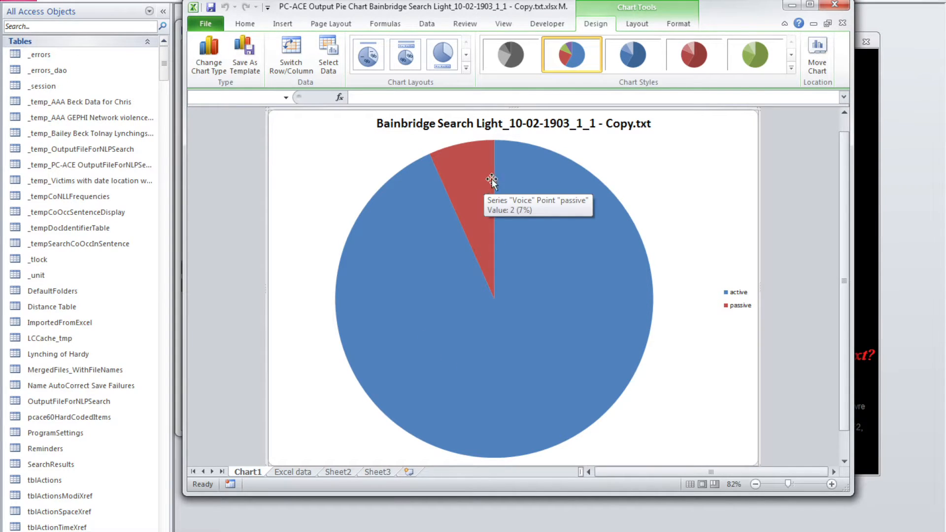
left_click(835, 6)
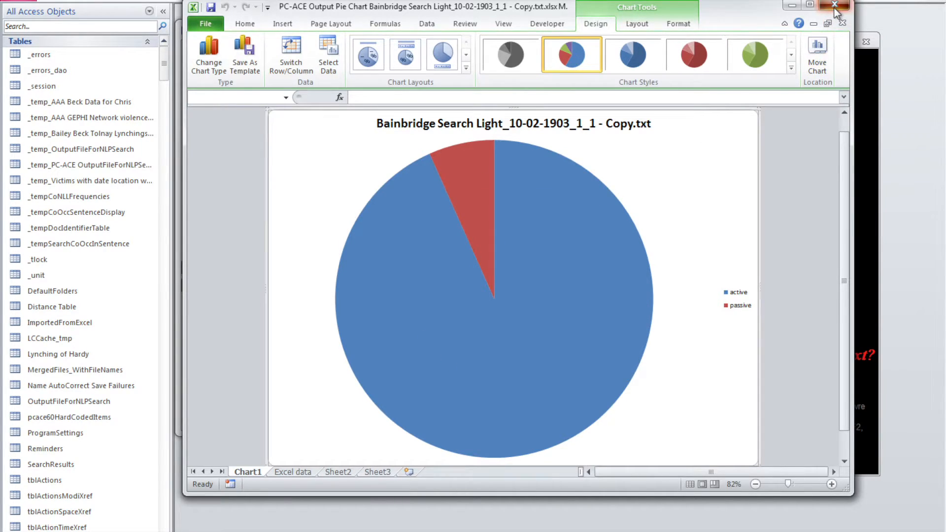
- Create a line plot of verb voices by sentence index as "PC-ACE Output ExcelChart" and view the sentences behind its points
left_click(525, 317)
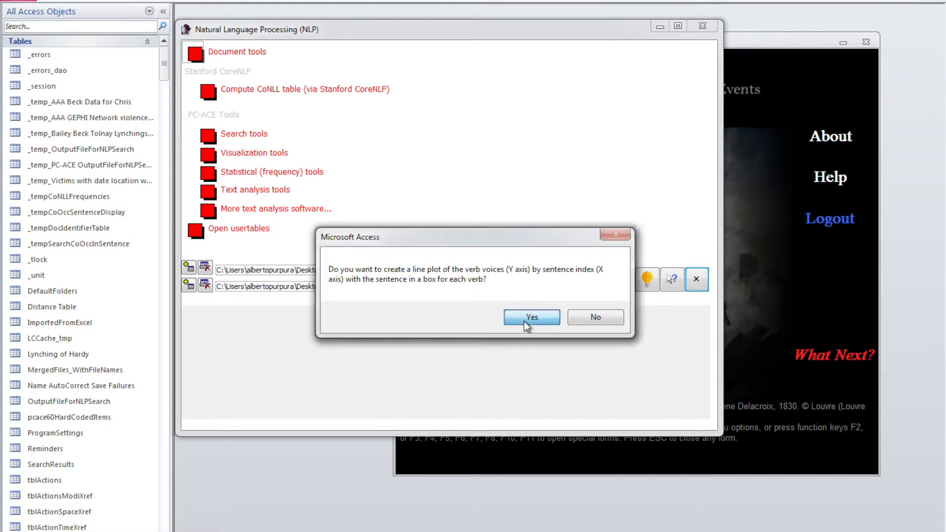
key("Return")
left_click(531, 326)
left_click(593, 347)
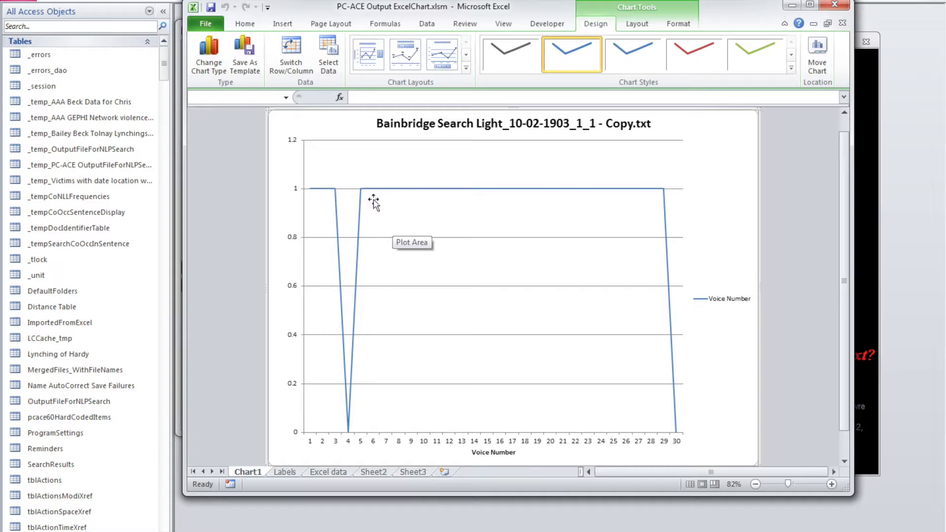
mouse_move(361, 191)
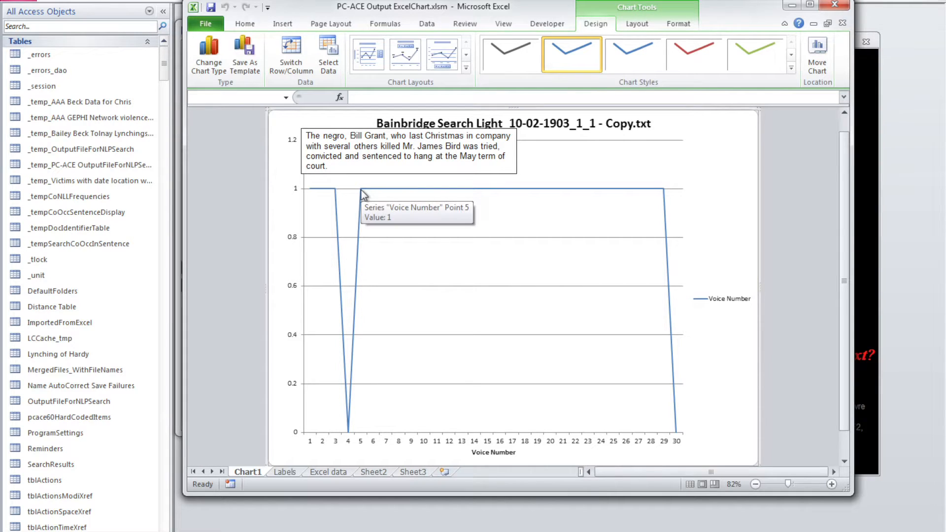
mouse_move(625, 195)
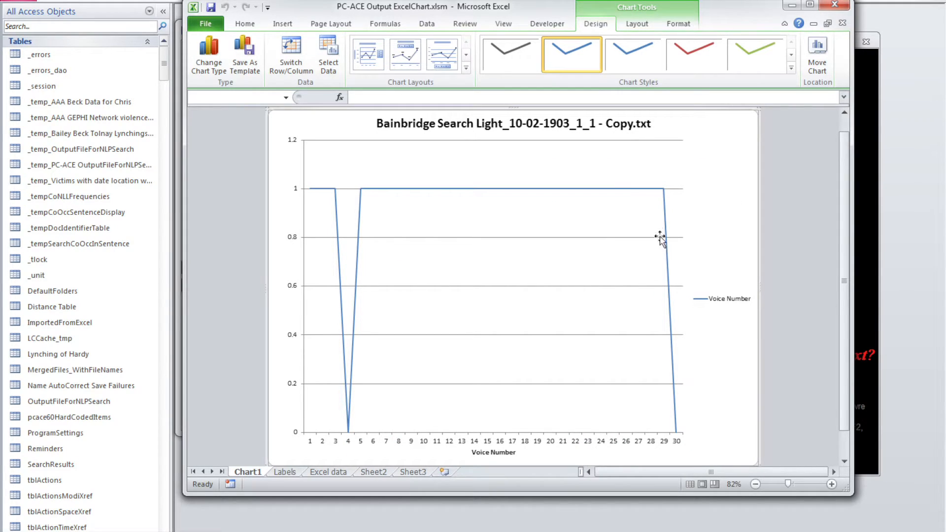
mouse_move(395, 192)
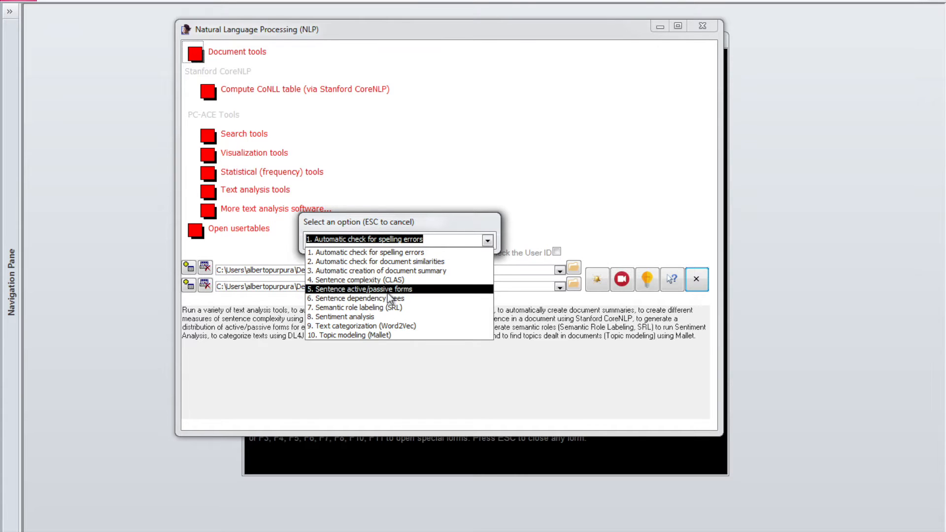
- Run sentiment analysis on "Bainbridge Search Light_10-02-1903_1_1 - Copy.txt" and open the output in Excel
left_click(375, 317)
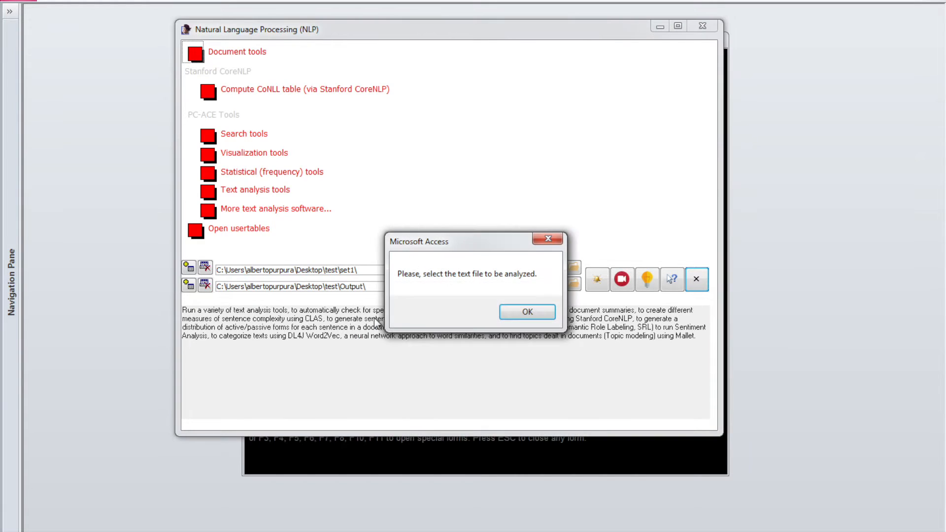
left_click(515, 311)
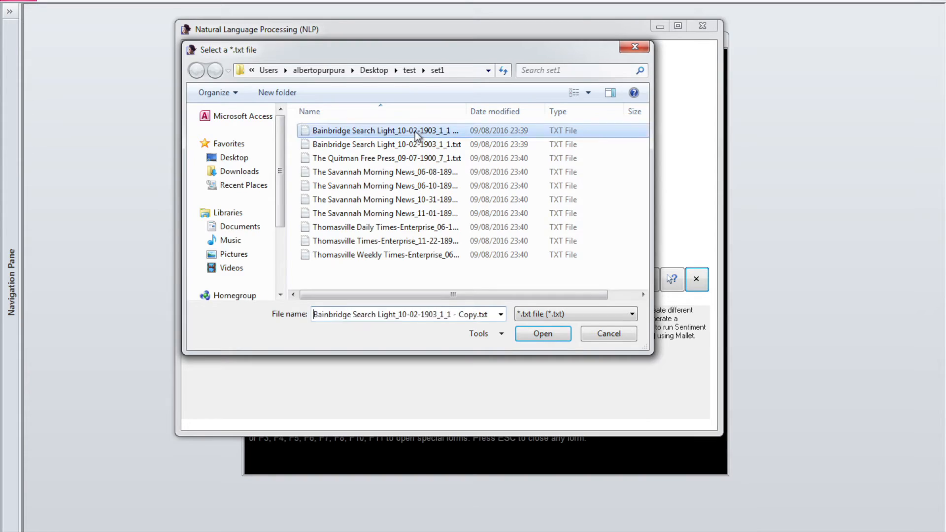
double_click(415, 131)
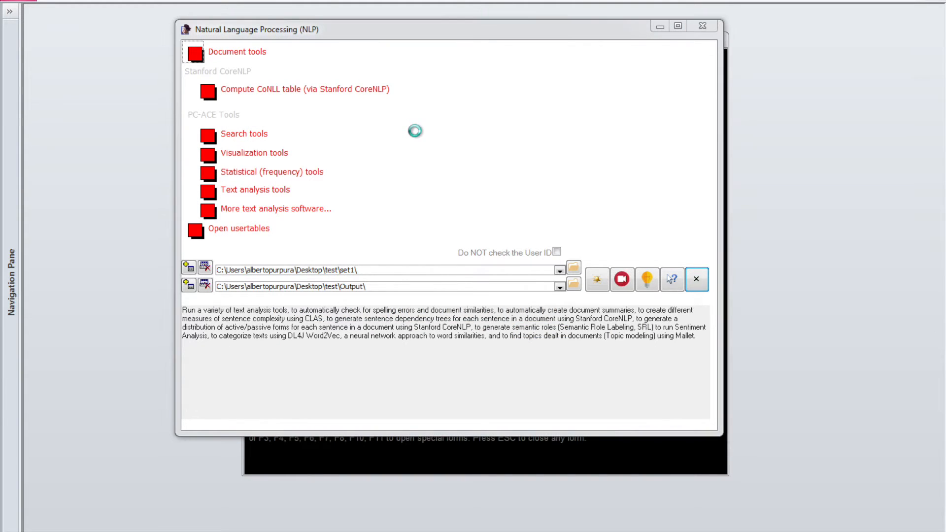
left_click(571, 317)
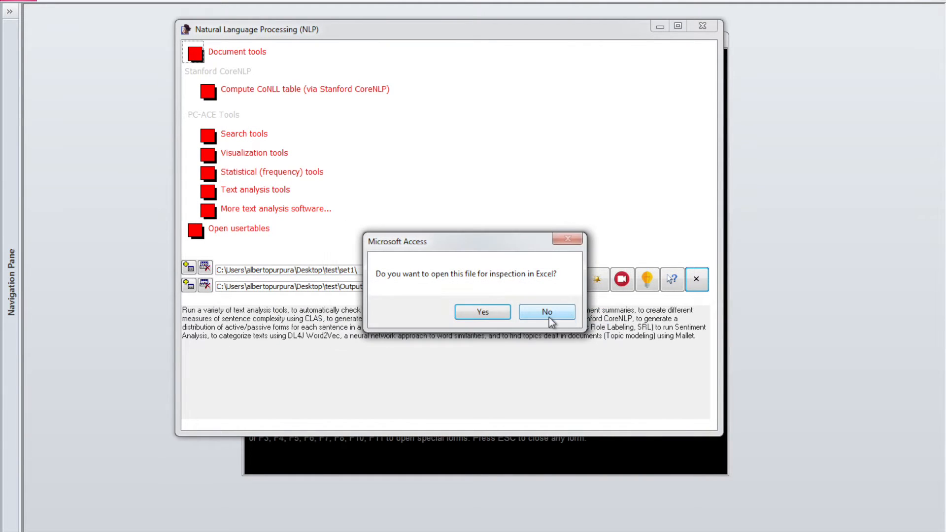
left_click(483, 316)
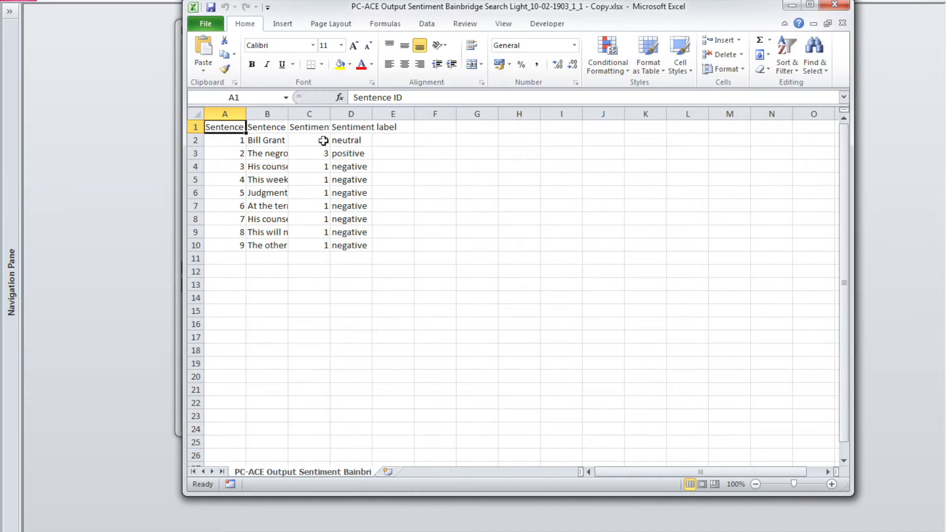
- Close the sentiment spreadsheet and import the sentiment output file as a usertable
left_click(835, 4)
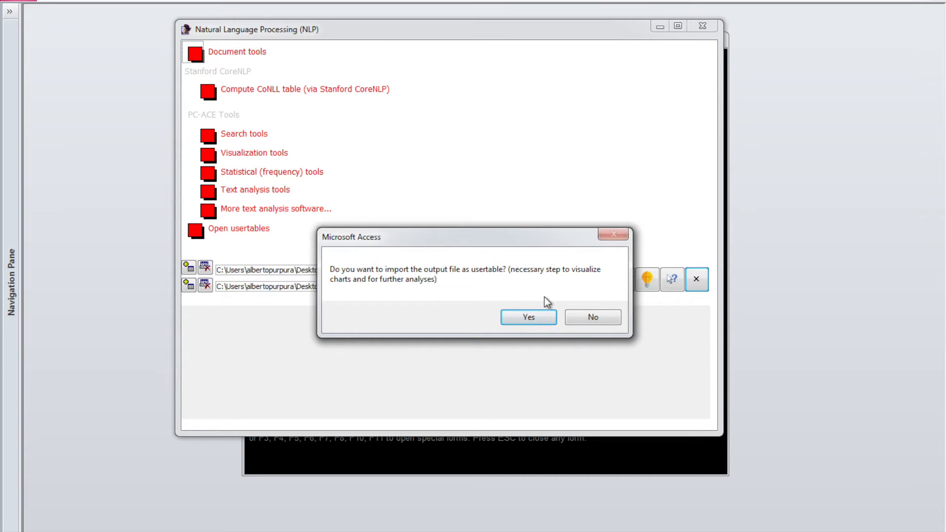
left_click(527, 317)
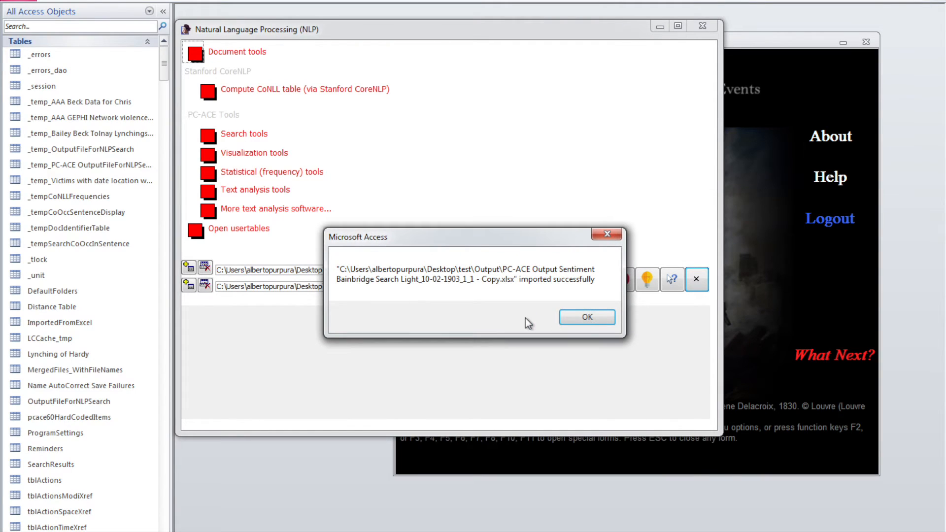
left_click(591, 319)
- Create a pie chart of the sentiment frequencies, overwriting the existing file, and close the chart after viewing it
left_click(503, 314)
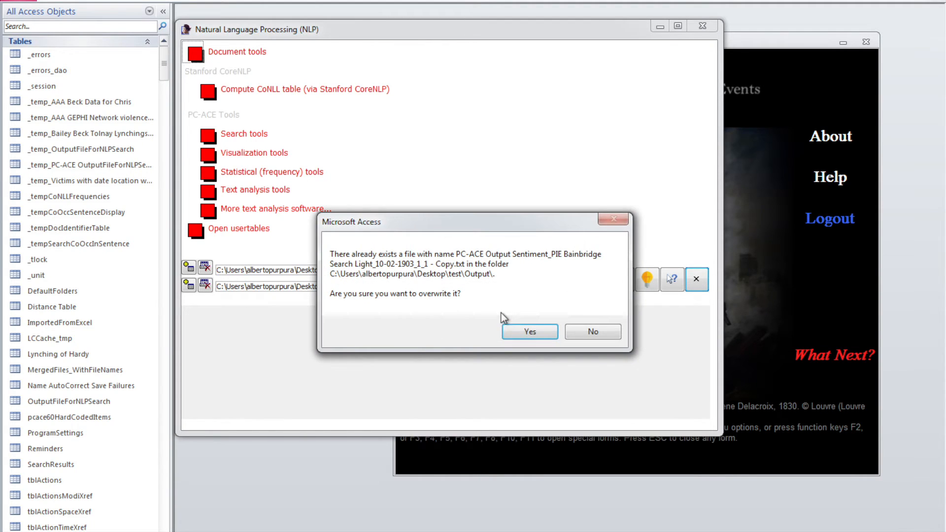
left_click(524, 332)
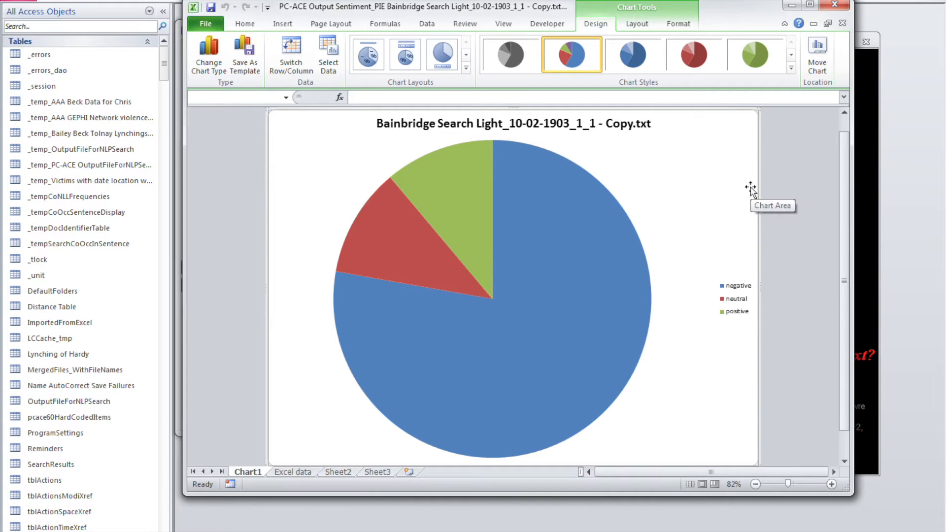
left_click(833, 5)
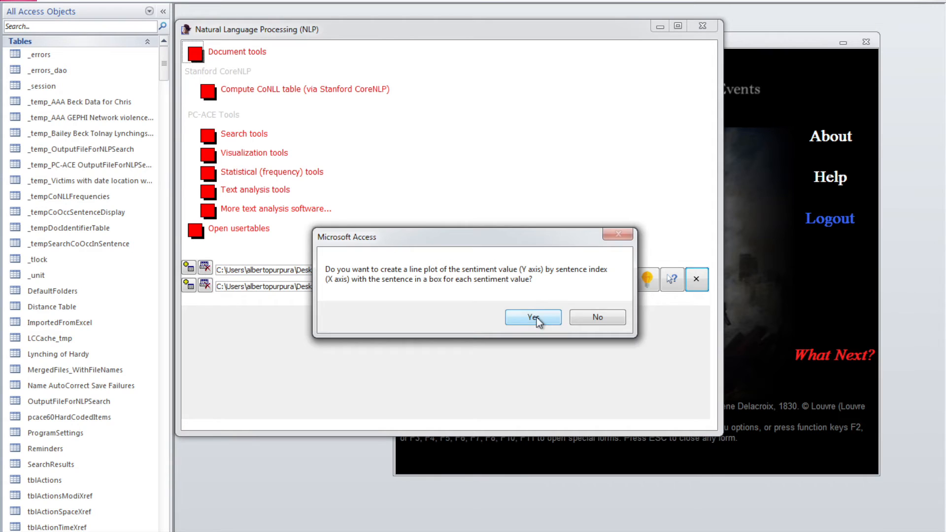
- Create a line plot of sentiment values by sentence index as "PC-ACE Output ExcelChart", skipping the TIP file, and view its points' sentences
left_click(536, 317)
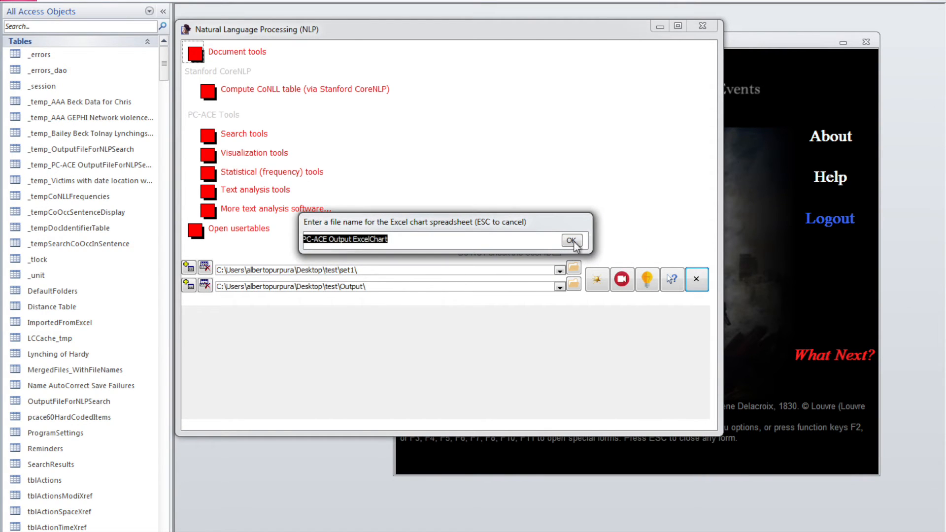
left_click(571, 240)
left_click(531, 327)
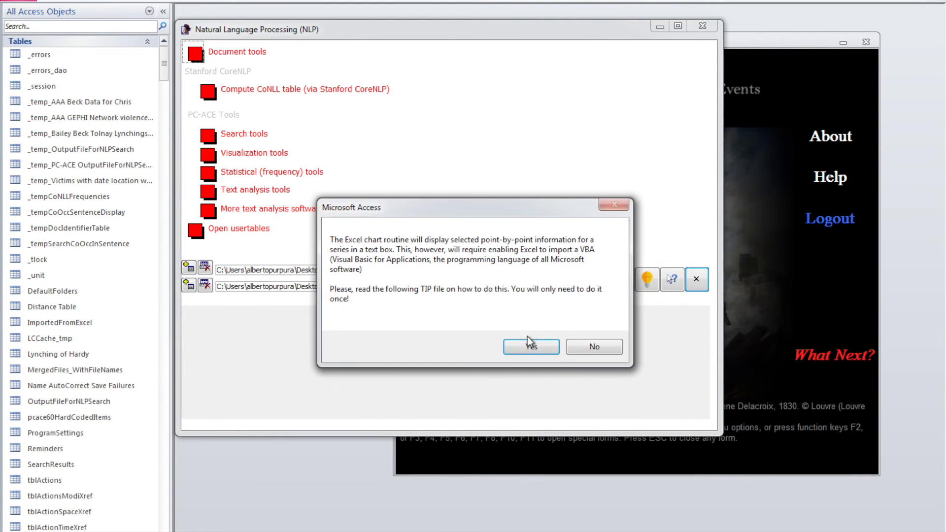
left_click(595, 345)
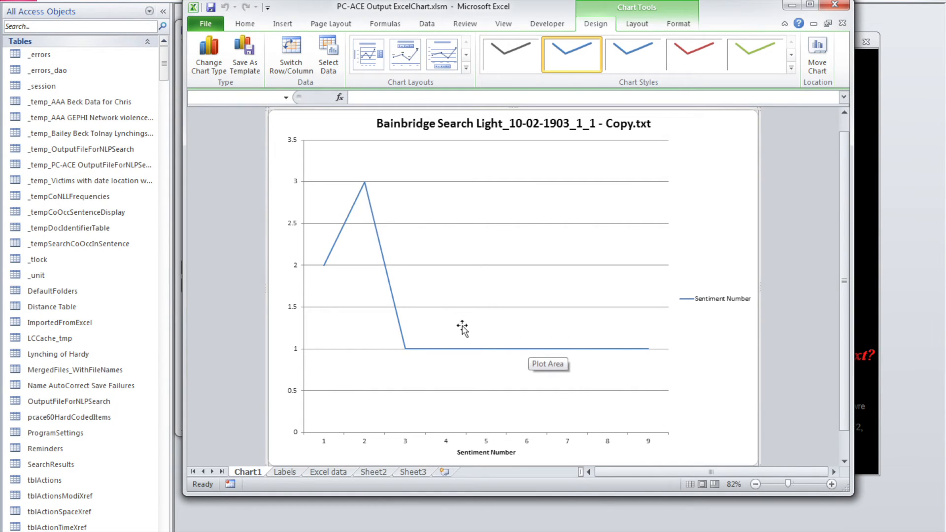
mouse_move(348, 213)
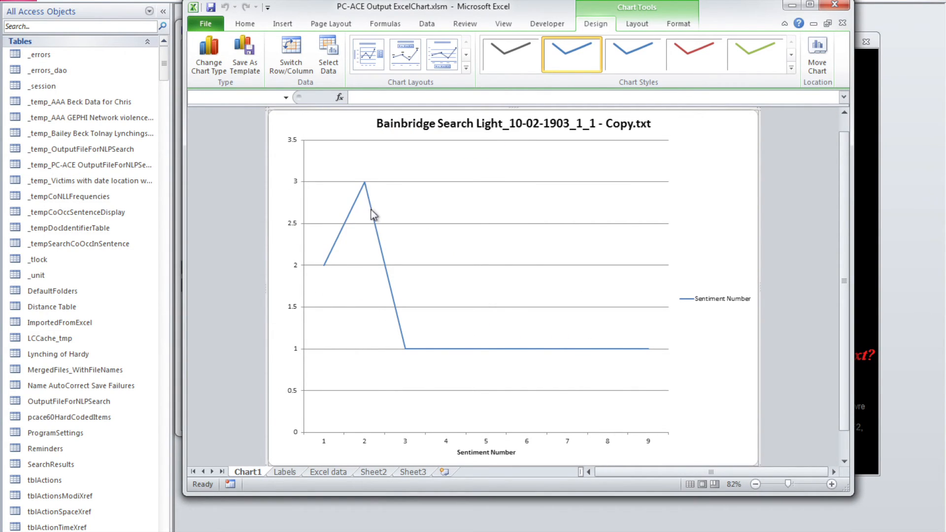
mouse_move(597, 348)
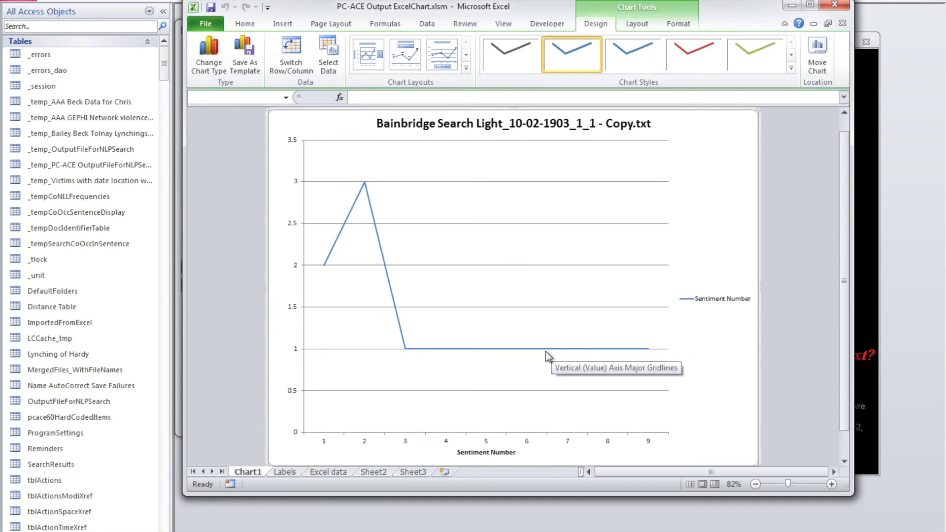
mouse_move(363, 184)
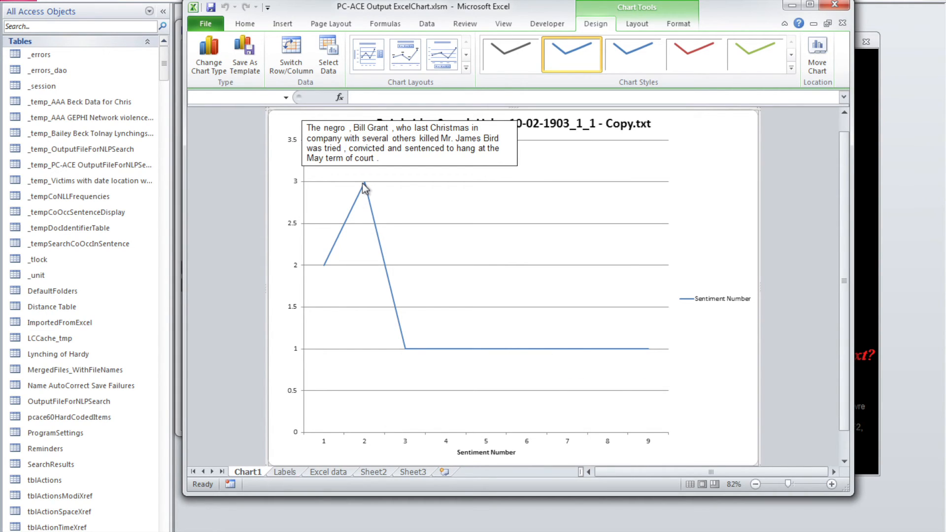